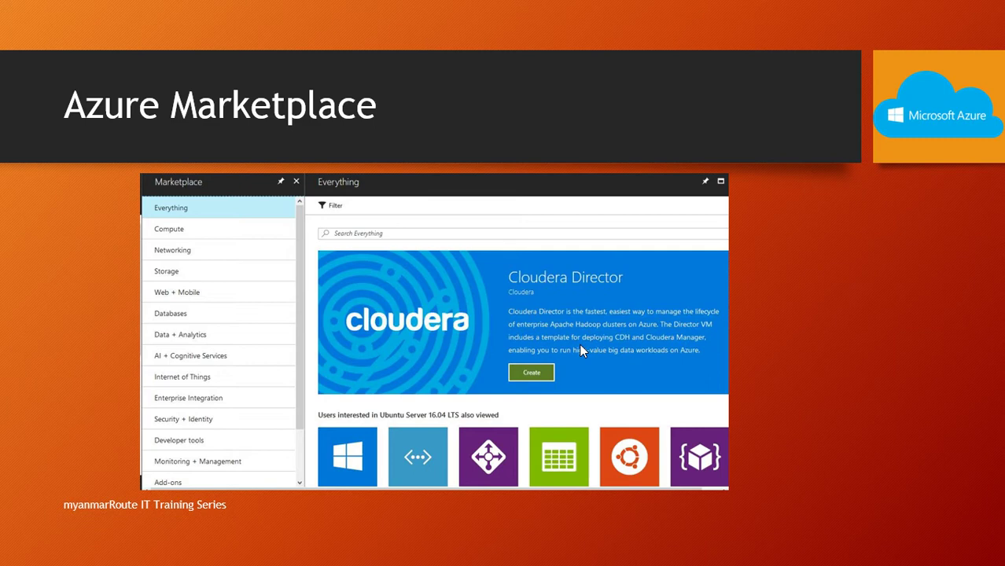
click(581, 351)
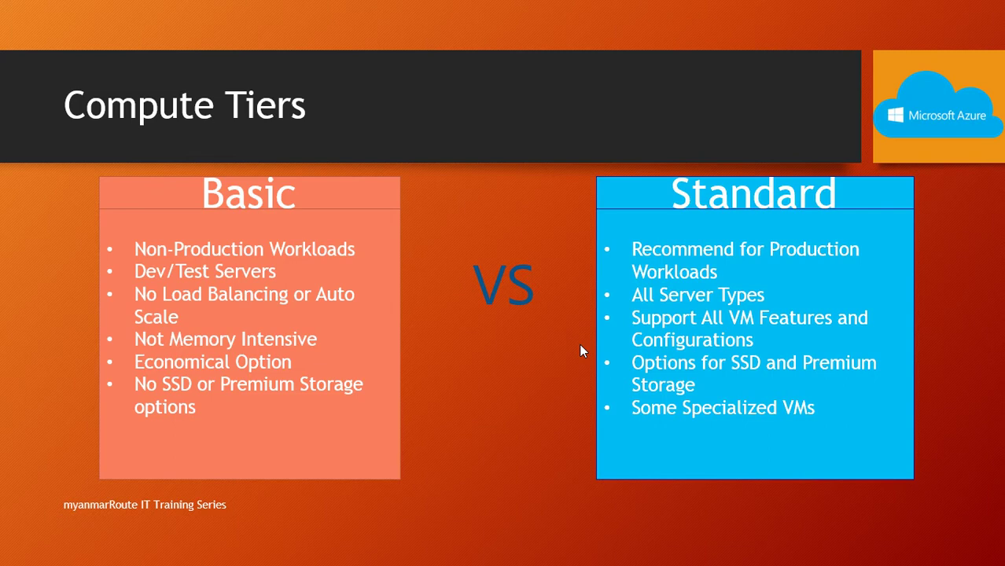
Switch to the Azure portal and start creating a virtual machine from the Windows Server 2012 R2 Datacenter image.
key(alt+Tab)
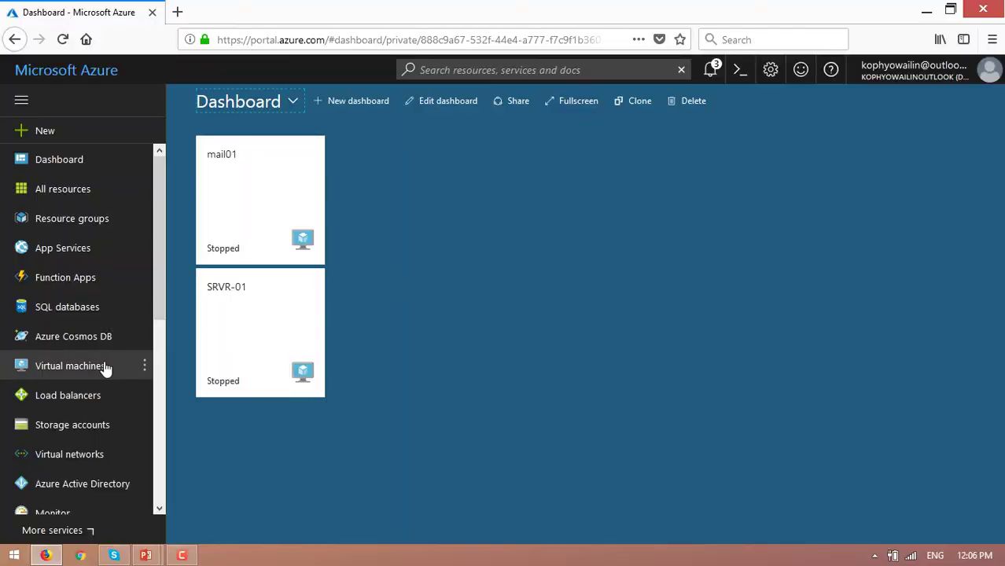
click(98, 369)
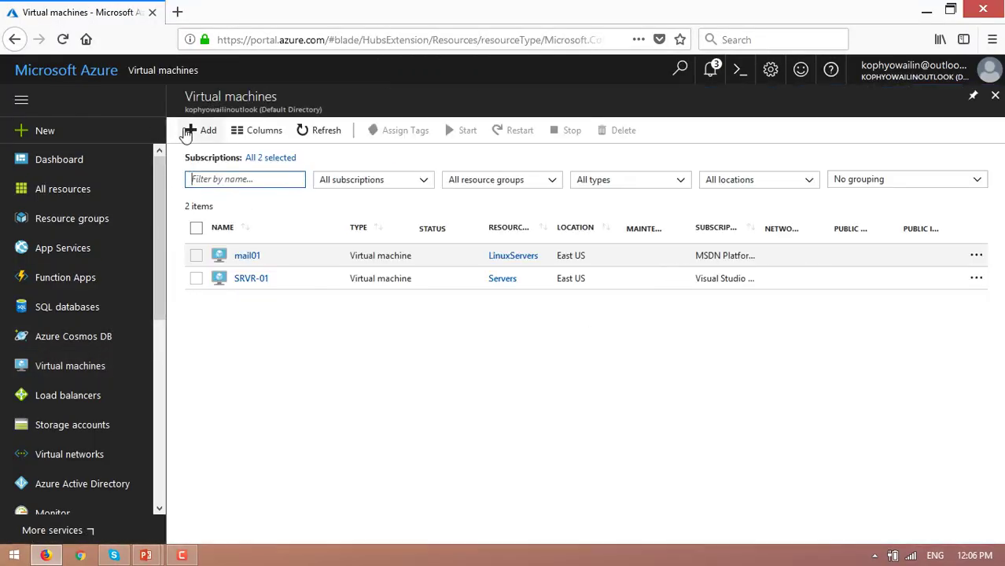
click(188, 134)
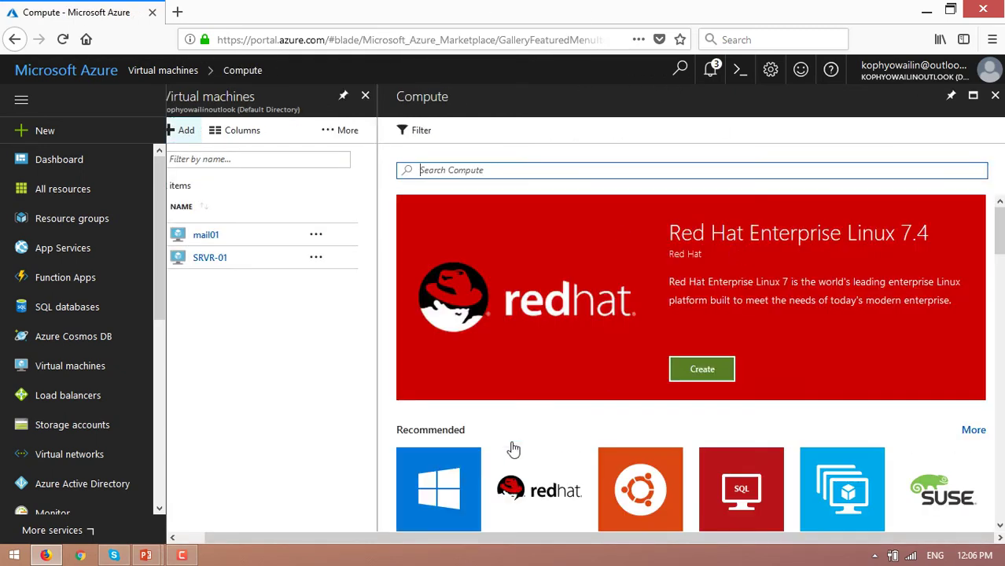
click(455, 474)
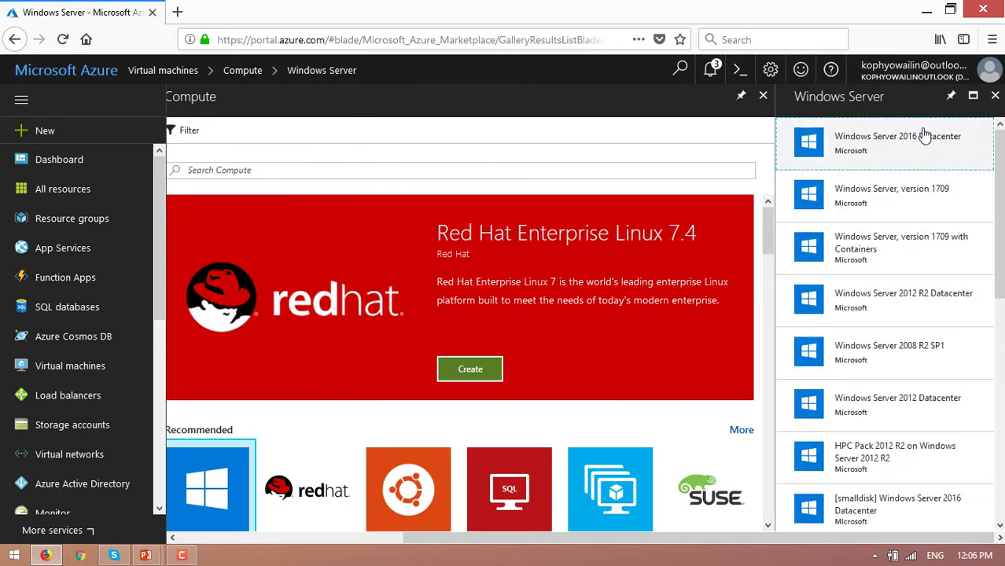
click(897, 293)
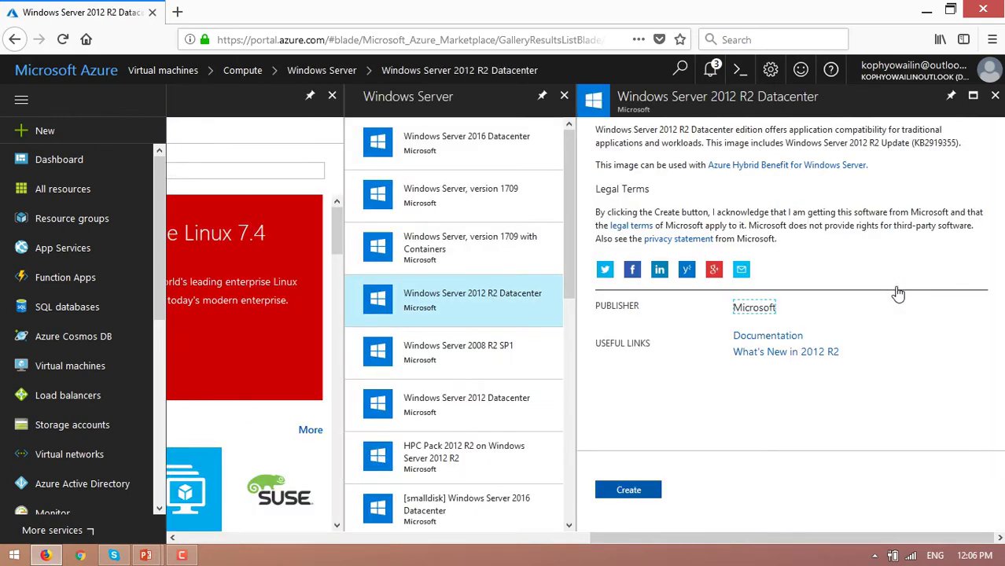
click(634, 493)
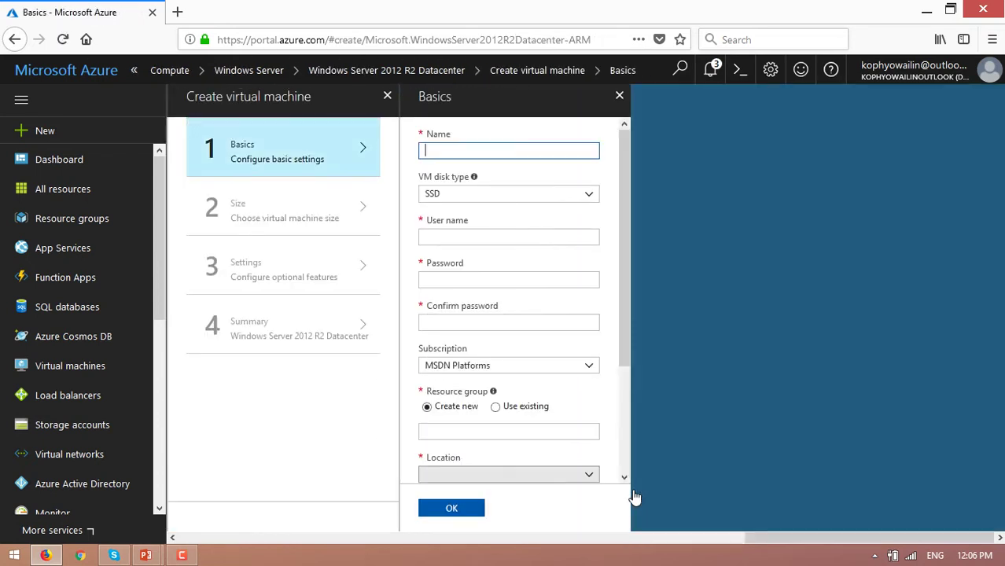
Assign the new virtual machine to the existing LinuxServers resource group and try to submit the basic settings.
click(316, 201)
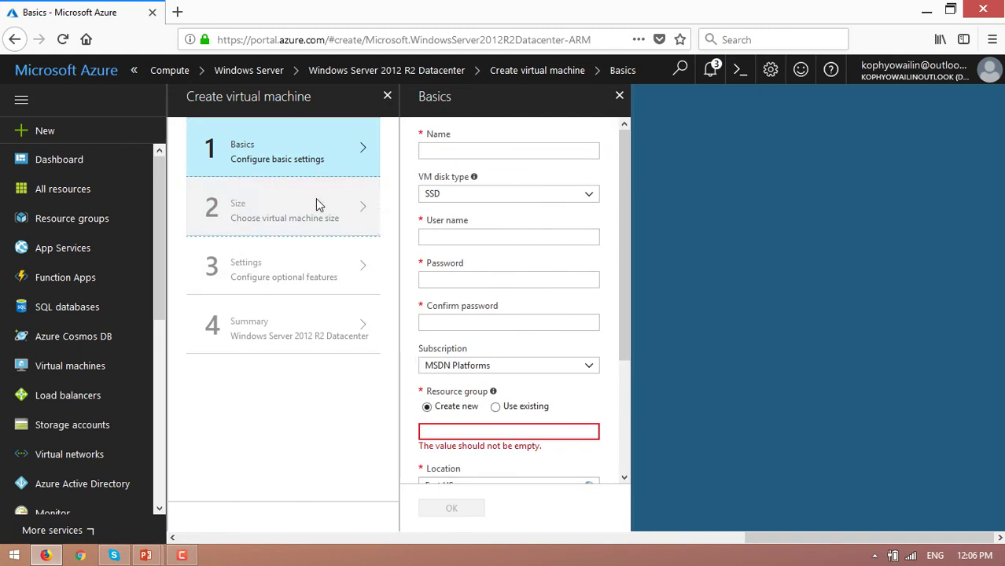
click(505, 407)
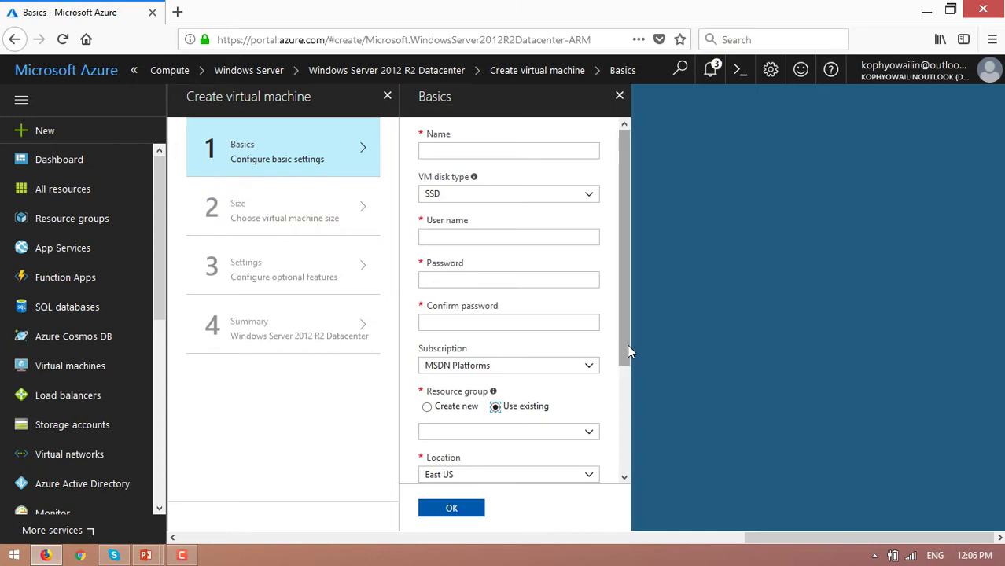
scroll(622, 415, down, 2)
click(589, 350)
click(526, 367)
click(449, 513)
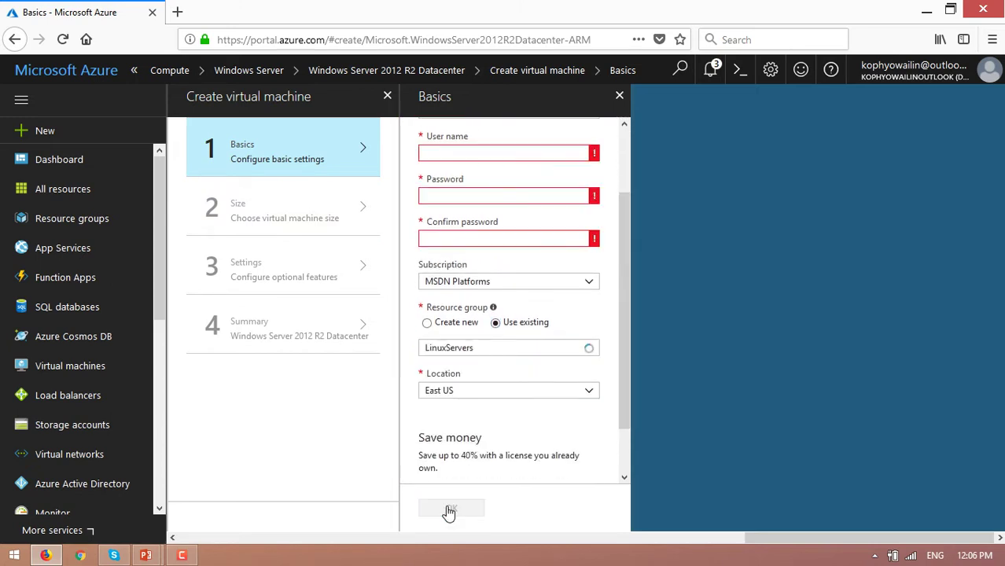
Name the virtual machine dkdk and enter the administrator's user name.
scroll(590, 158, up, 1)
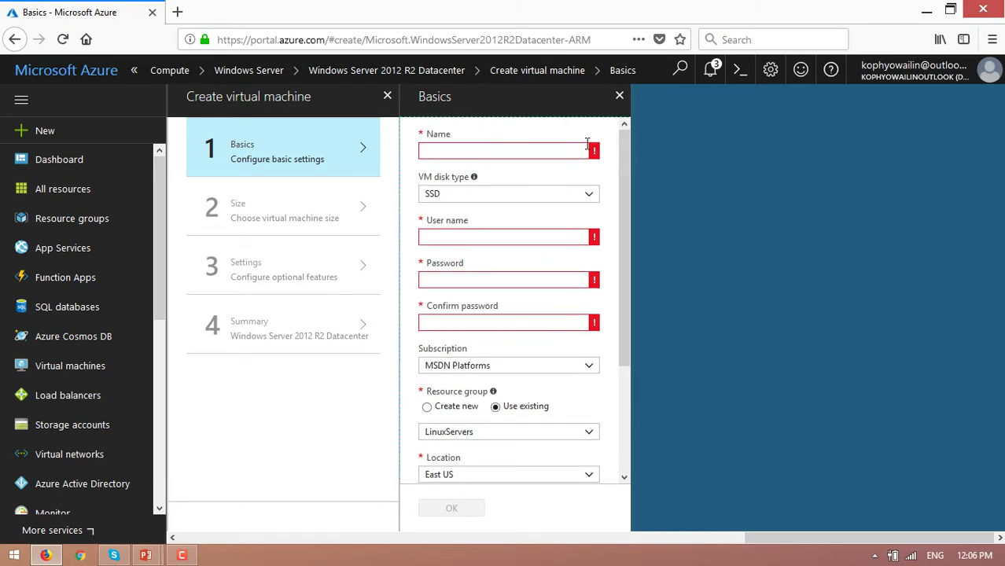
text(dkdk)
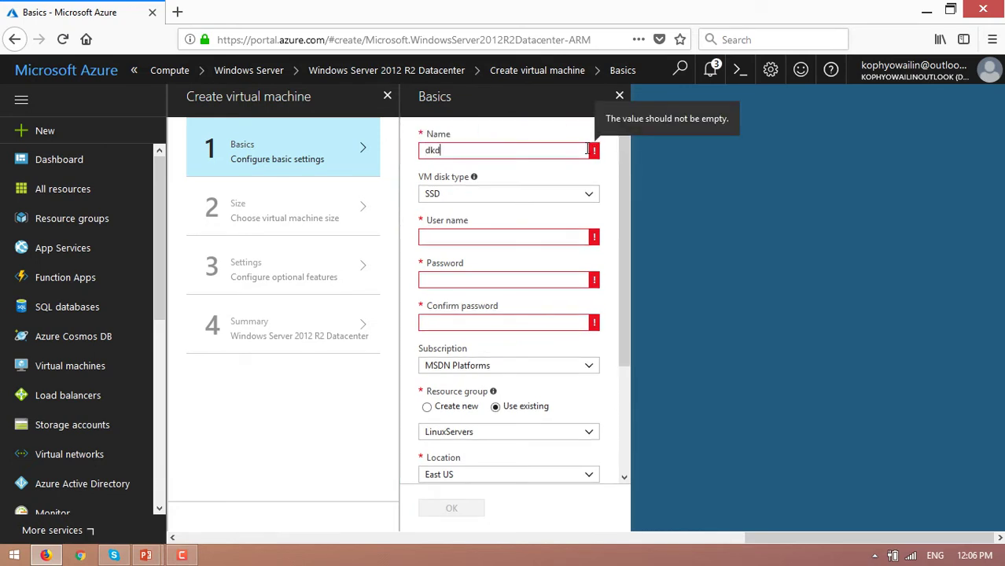
key(Tab)
key(Tab)
text(ko)
key(BackSpace)
key(BackSpace)
text(kokaungthu)
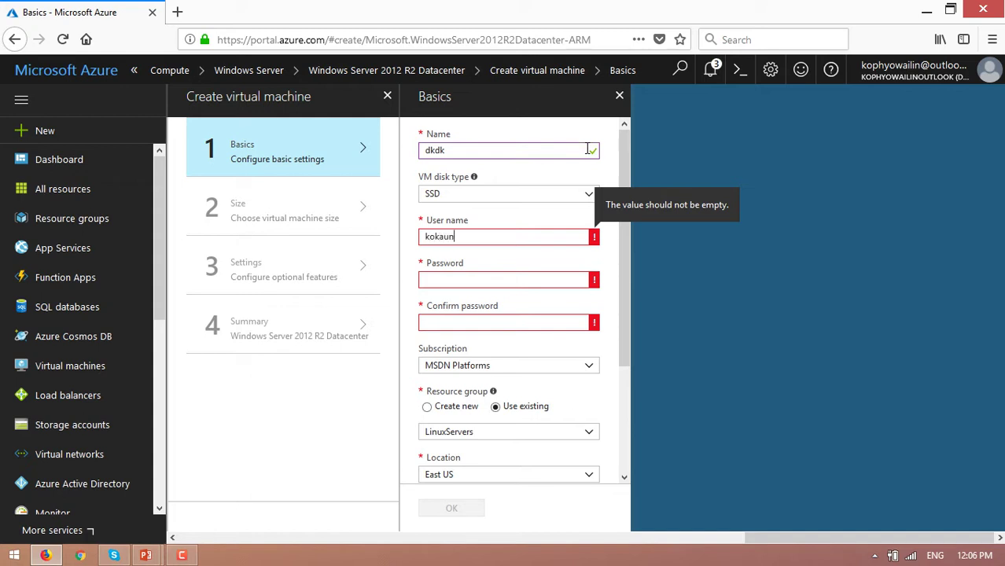
Fill in the administrator password and its confirmation with the saved entry, and submit the basic settings.
key(Tab)
key(Down)
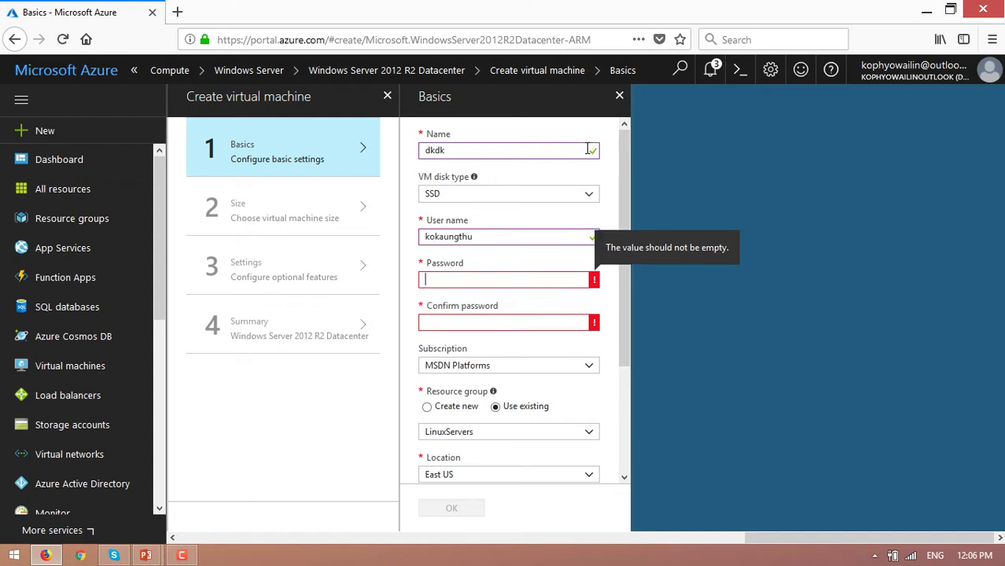
key(Return)
key(Tab)
key(Down)
key(Return)
key(Tab)
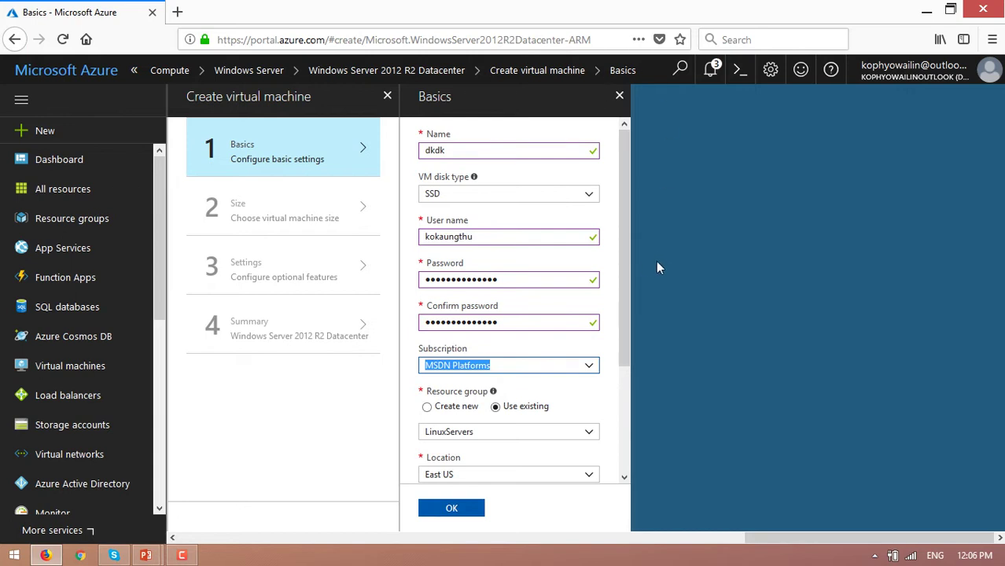
drag(628, 256, 621, 390)
click(447, 508)
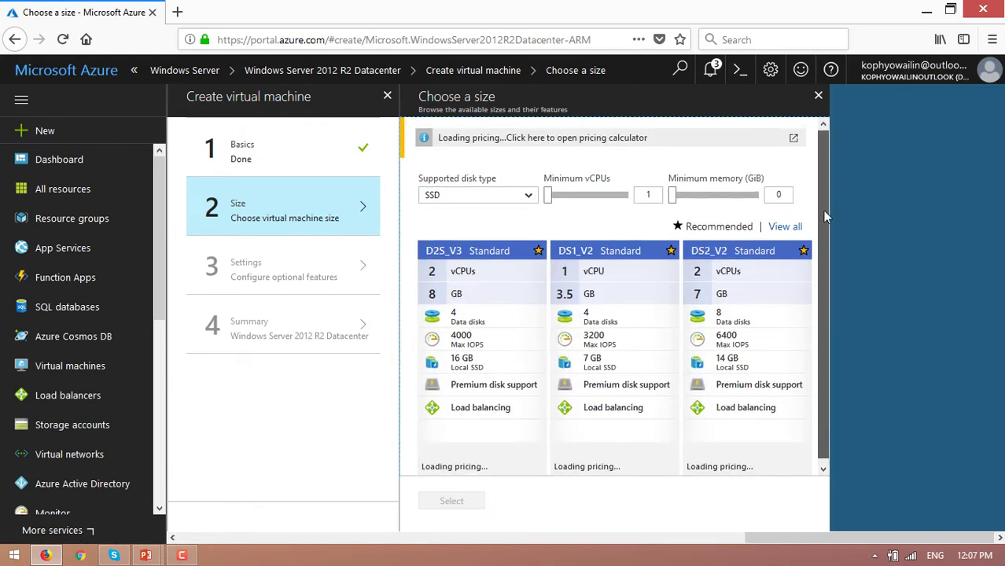
Switch to the presentation, advance to the "Connecting to Azure VMs" slide, and return to the Azure portal.
key(alt+Tab)
key(Right)
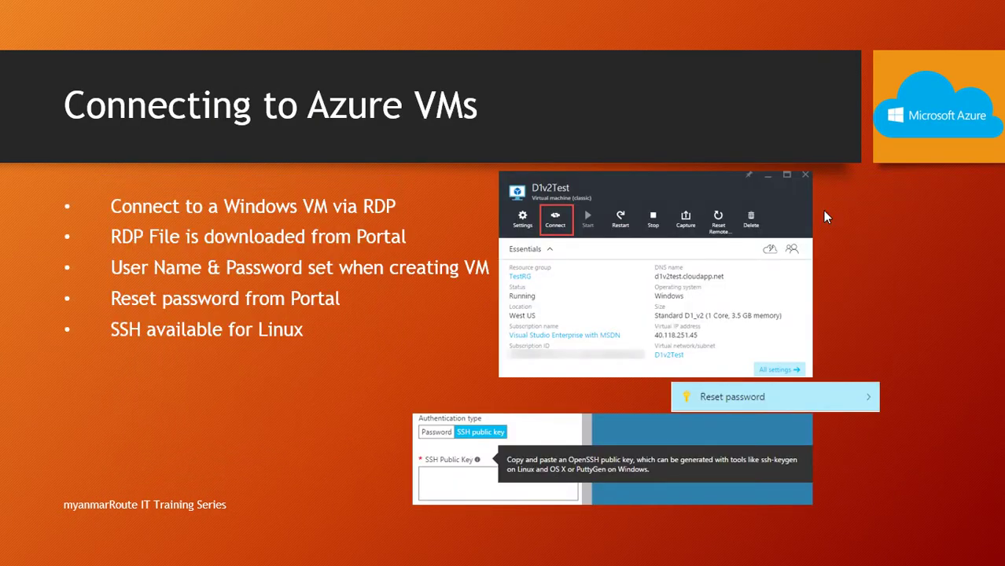
key(alt+Tab)
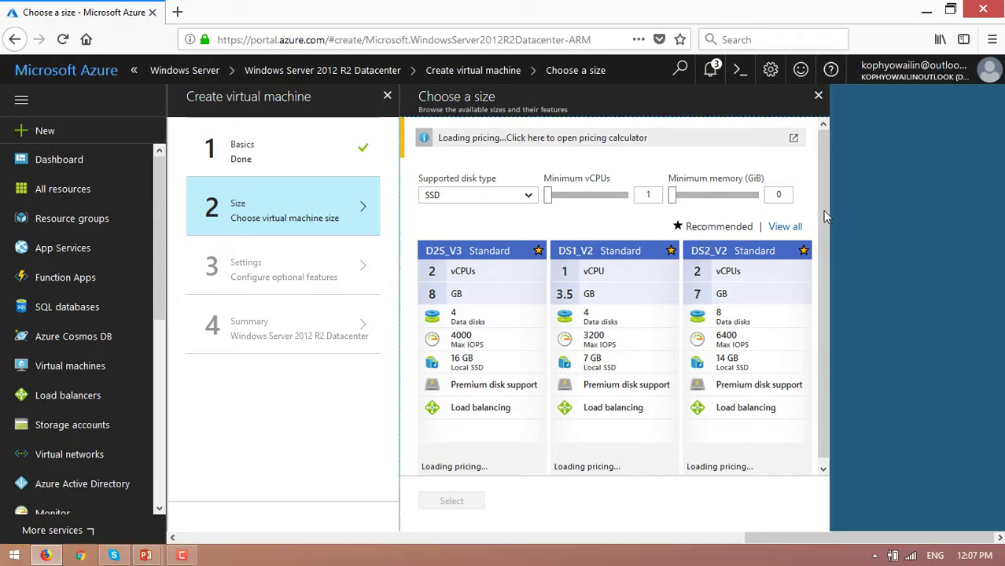
Close the size selection and discard the unsaved virtual machine creation.
click(818, 99)
click(387, 96)
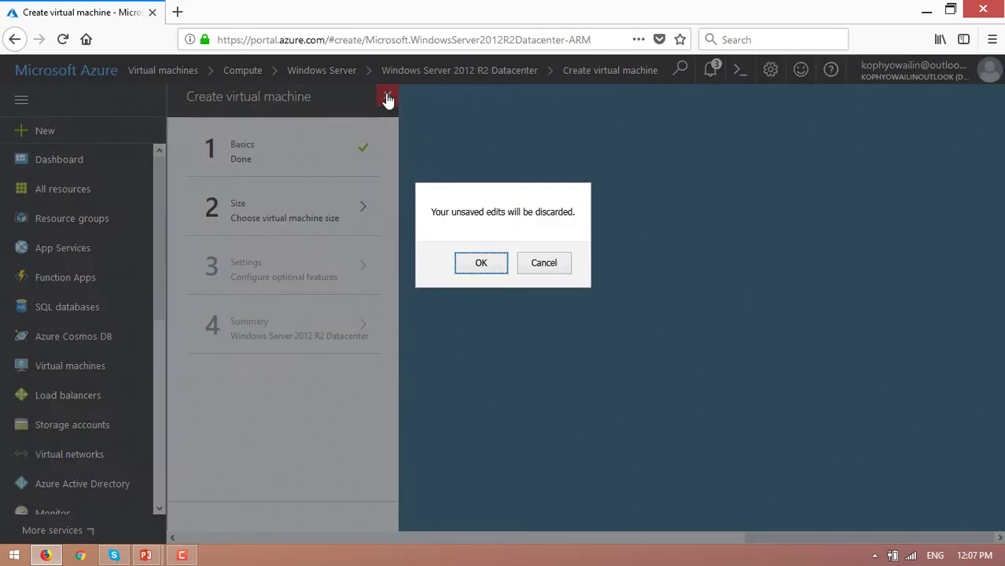
click(479, 262)
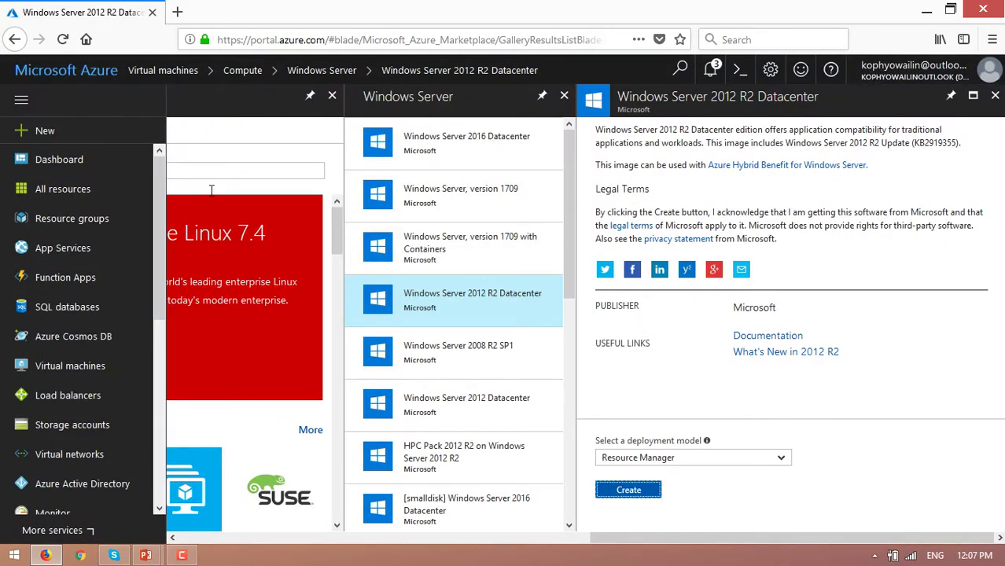
Open the SRVR-01 virtual machine from the portal's list of virtual machines and start it.
click(88, 371)
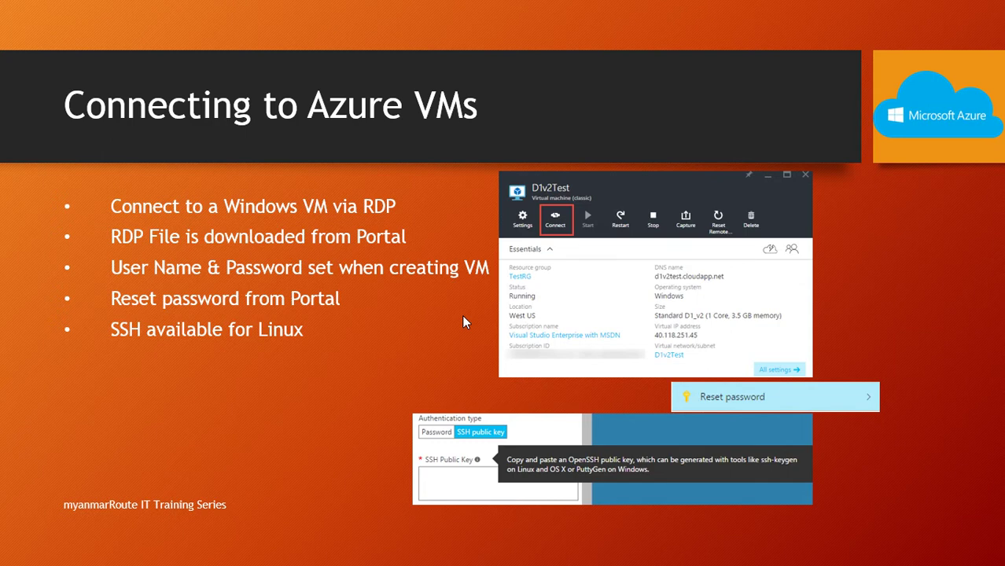
key(alt+Tab)
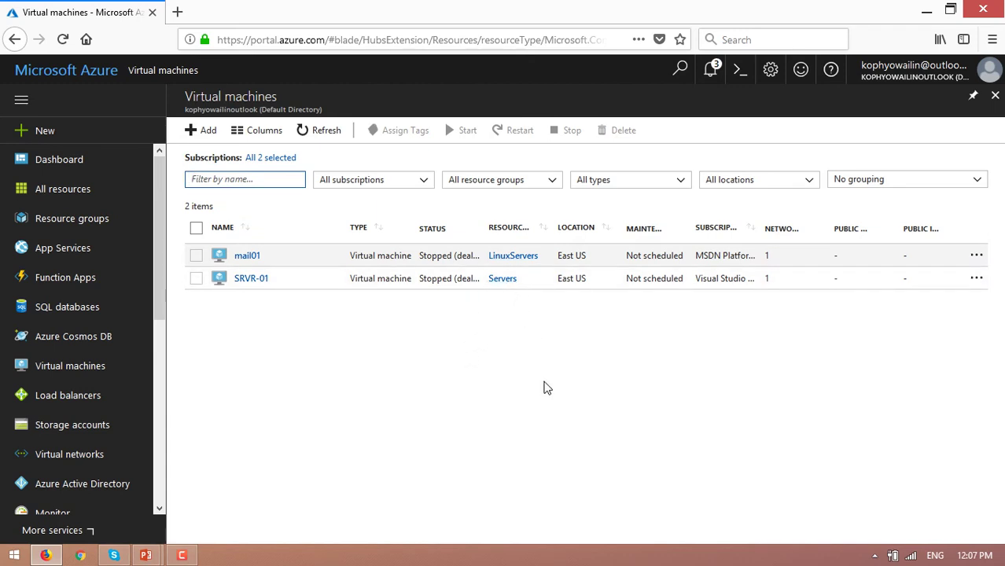
click(250, 279)
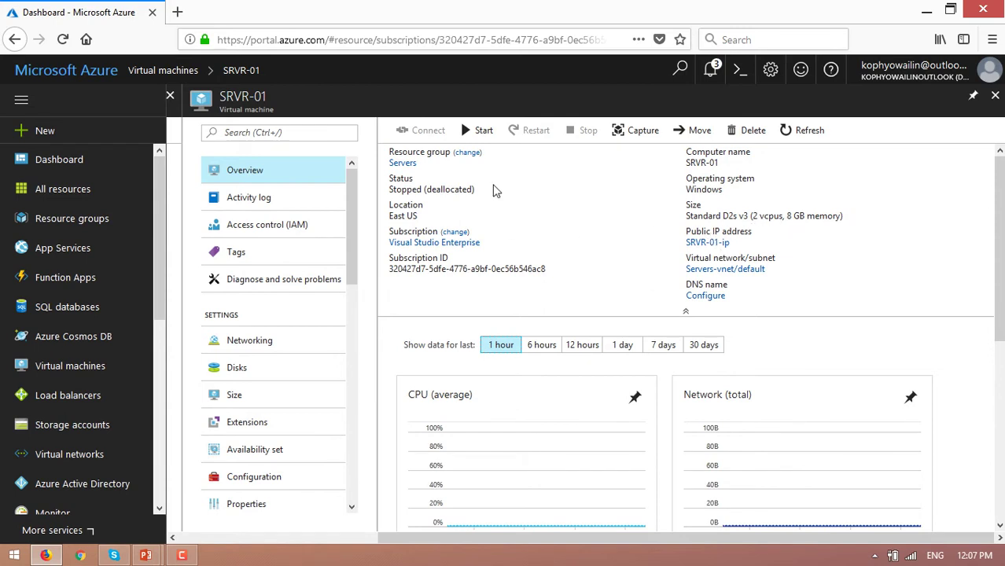
click(431, 132)
click(474, 131)
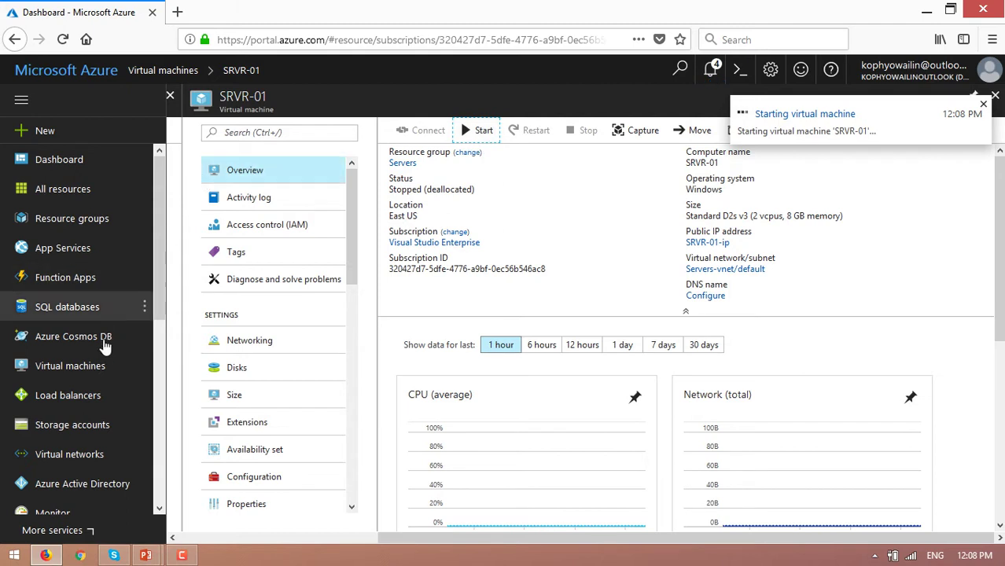
Reopen SRVR-01 and try to connect to it by opening its RDP file with Remote Desktop Connection.
click(95, 369)
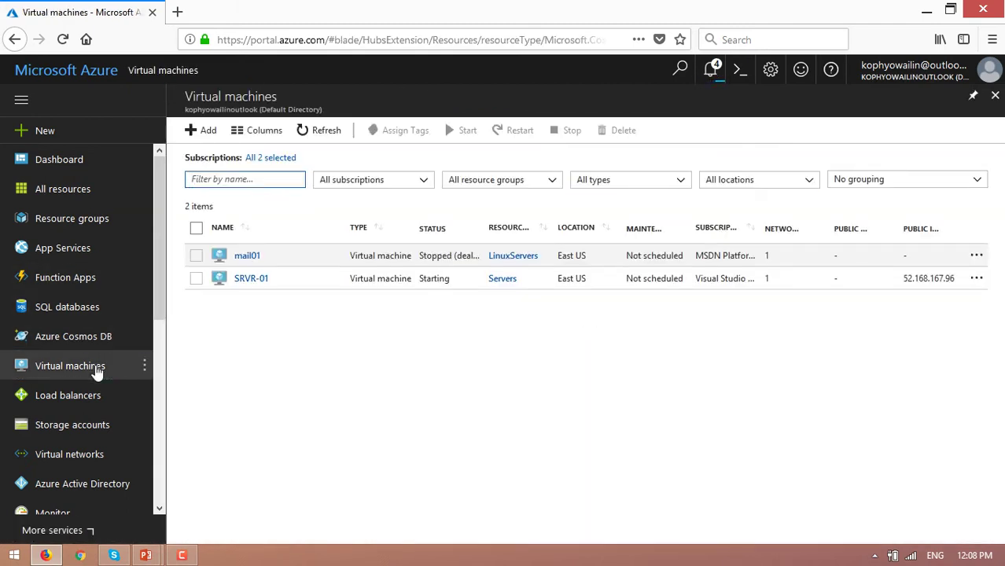
click(241, 281)
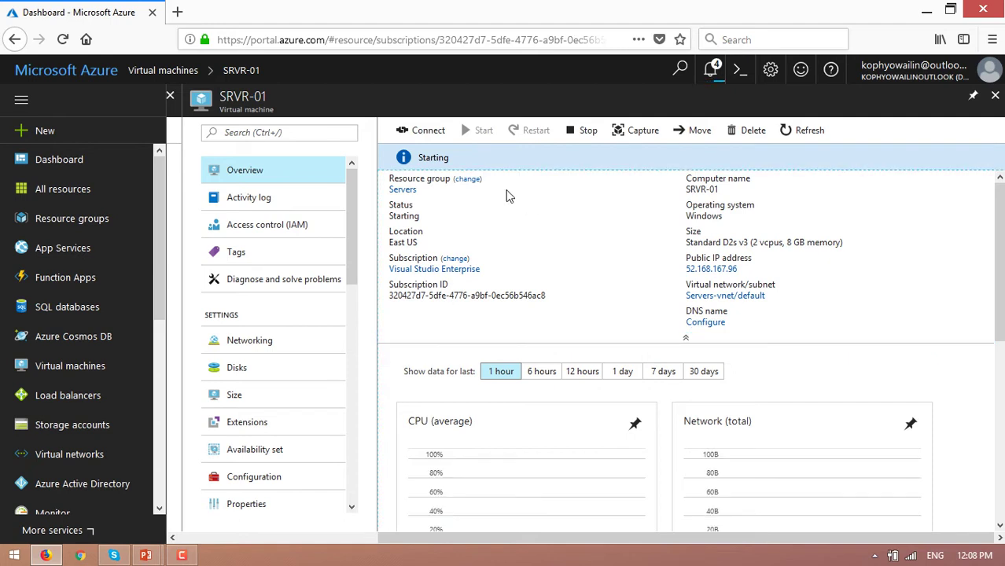
click(410, 134)
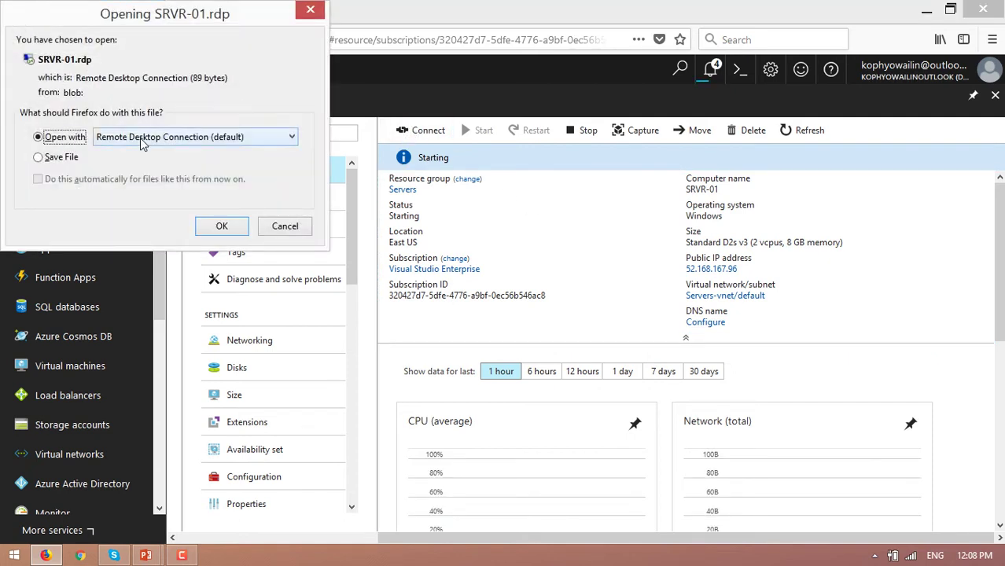
click(70, 160)
click(65, 140)
click(220, 227)
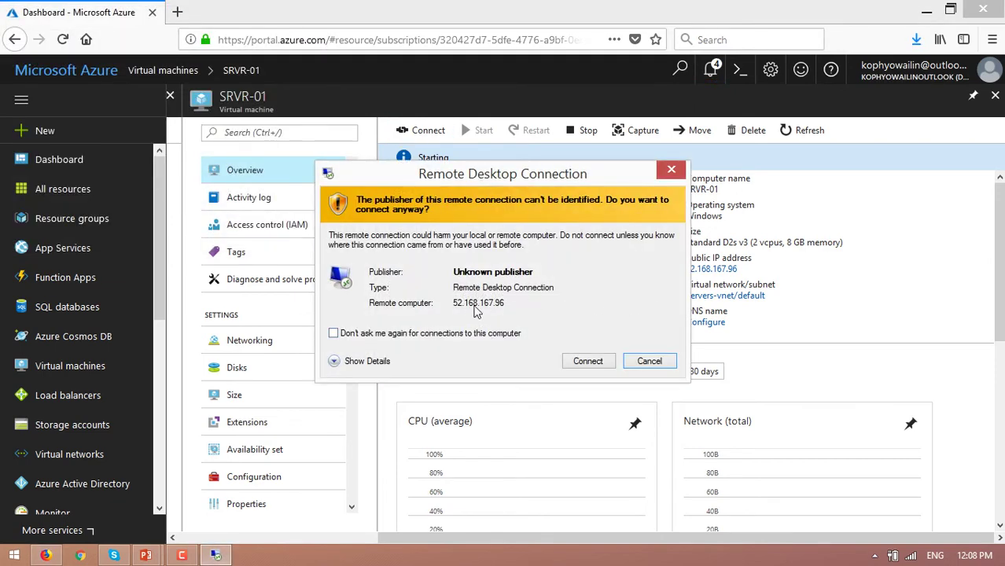
click(583, 367)
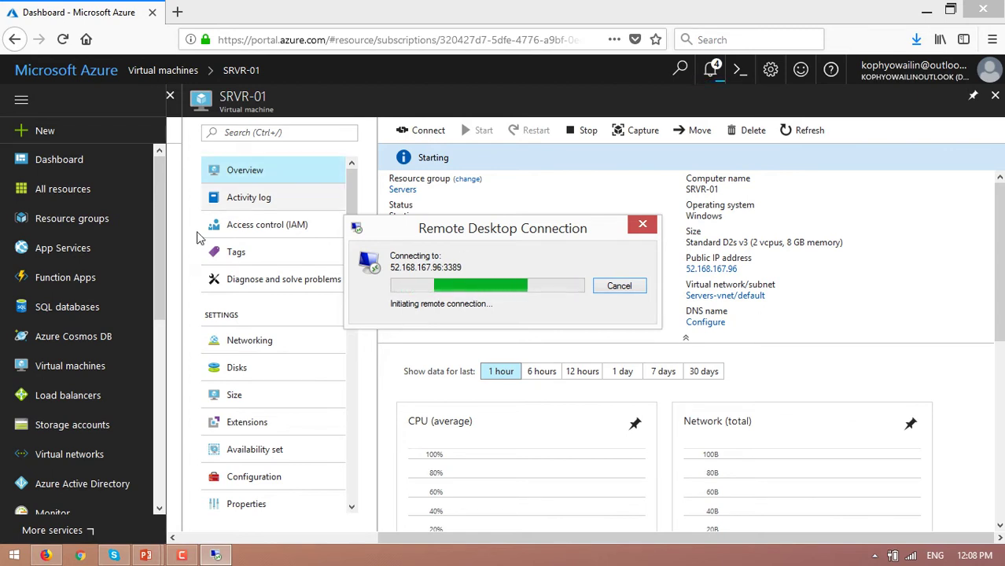
Close the Remote Desktop Connection message and refresh the virtual machines list to check SRVR-01's status.
click(105, 376)
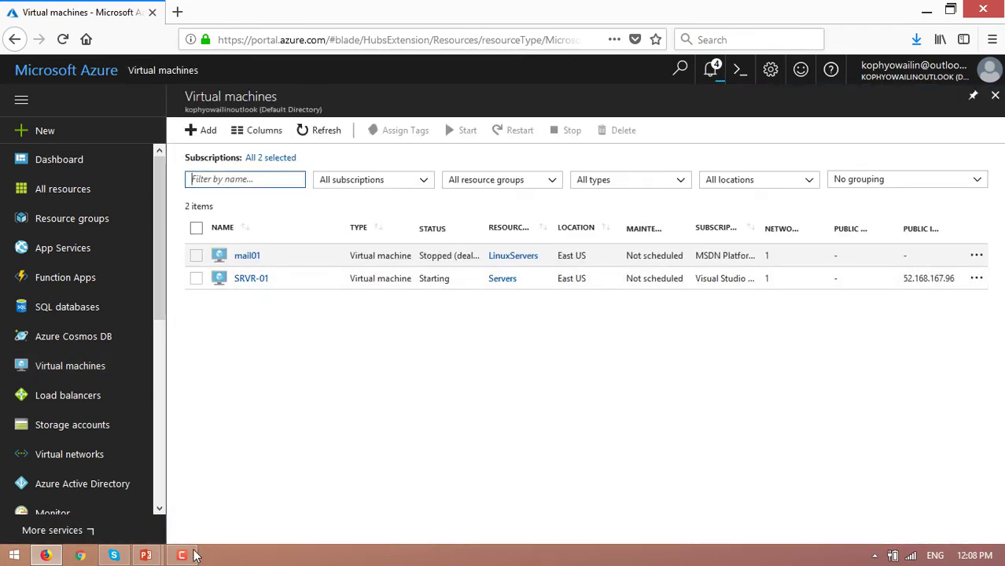
mouse_move(155, 559)
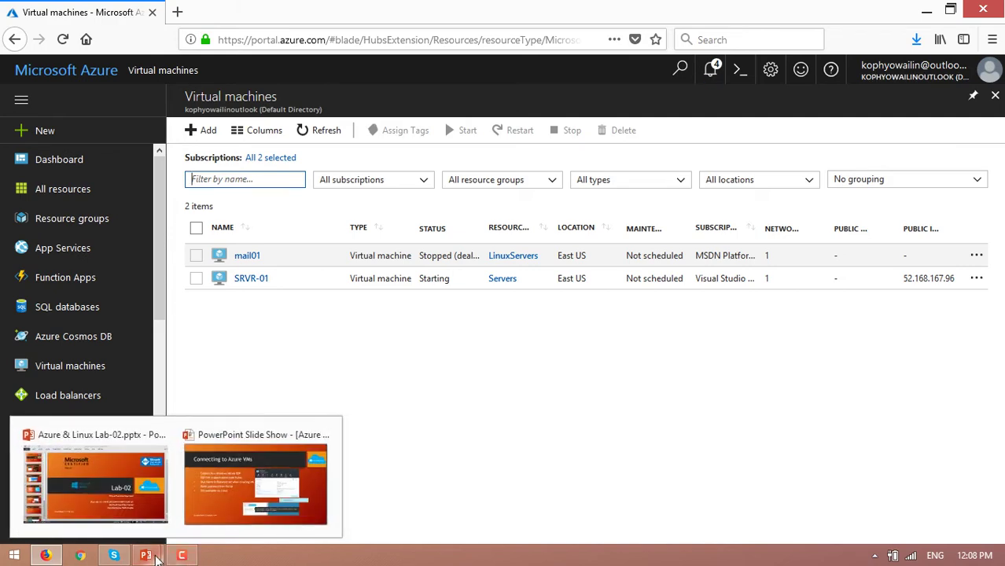
key(alt+Tab)
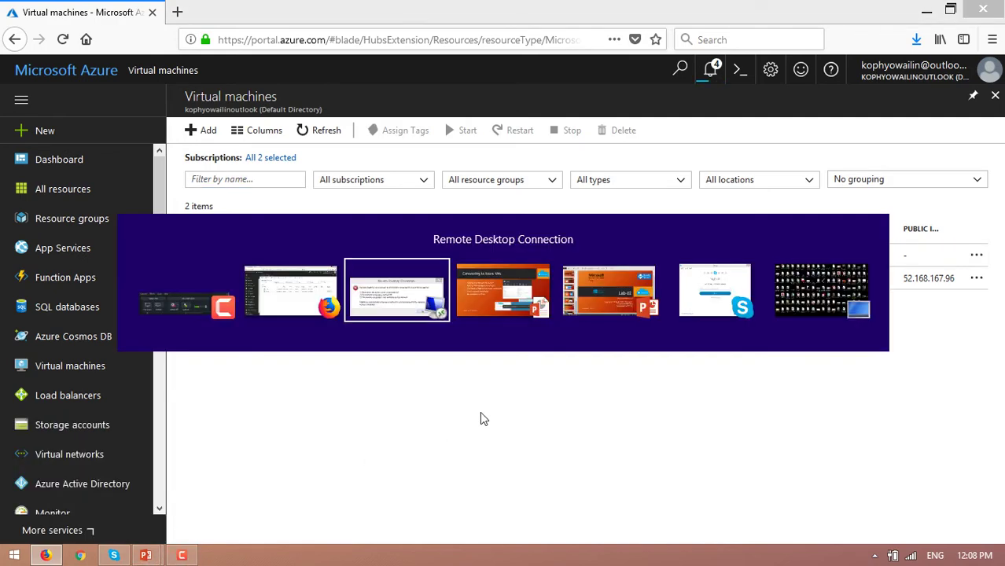
click(615, 313)
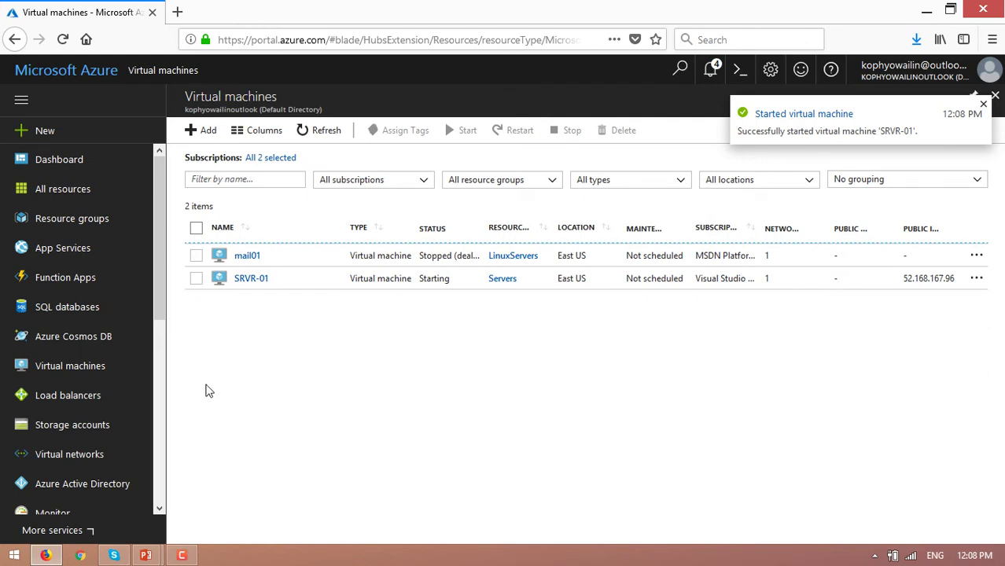
click(71, 370)
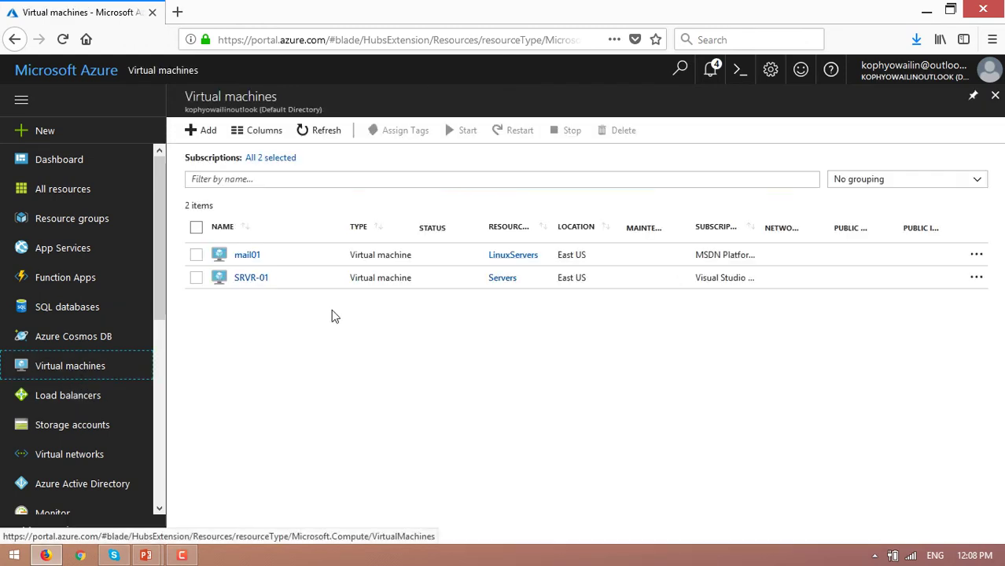
click(317, 132)
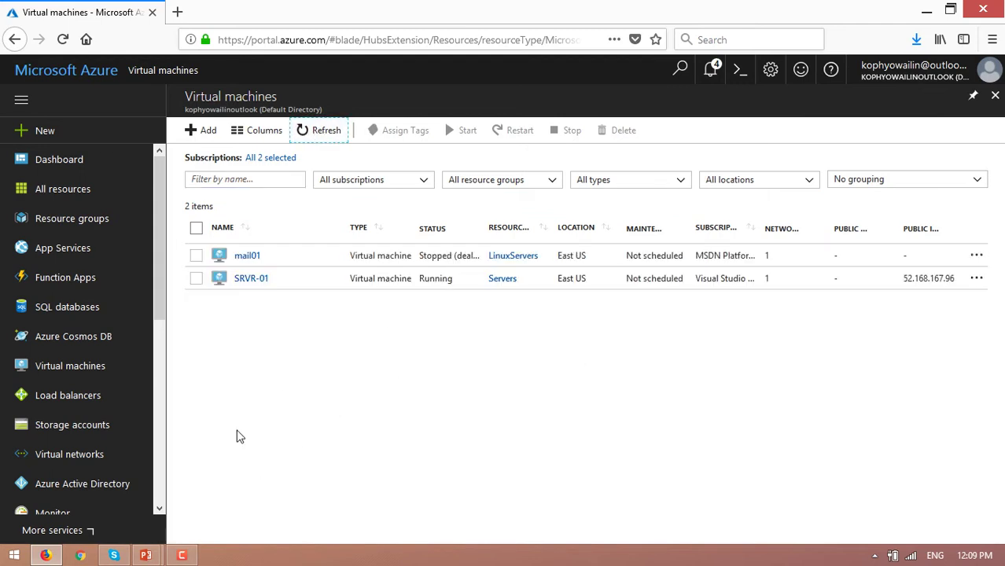
Try to connect to SRVR-01 by opening its RDP file with Remote Desktop Connection, and return to the virtual machines list.
click(252, 281)
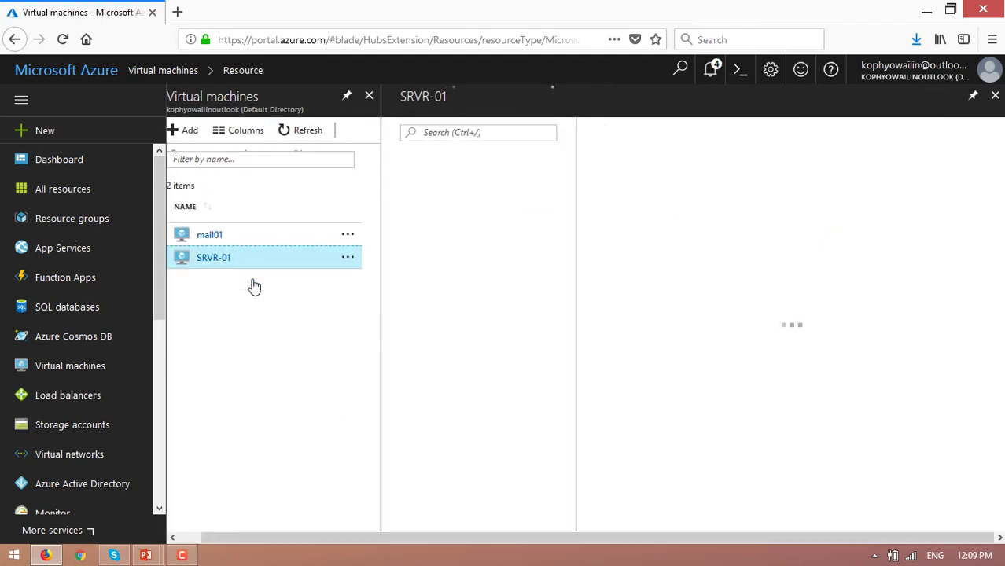
click(458, 172)
click(422, 132)
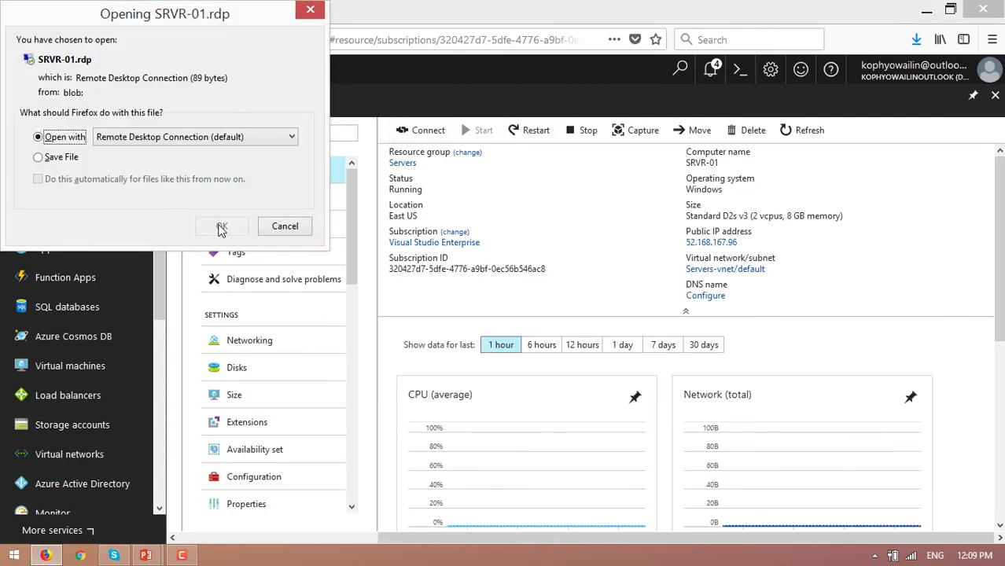
click(221, 228)
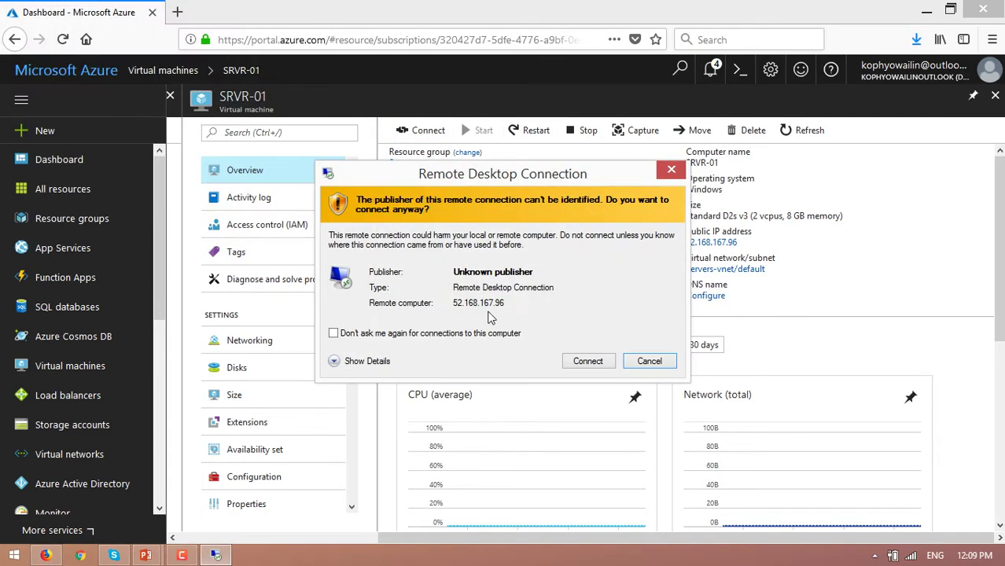
click(606, 364)
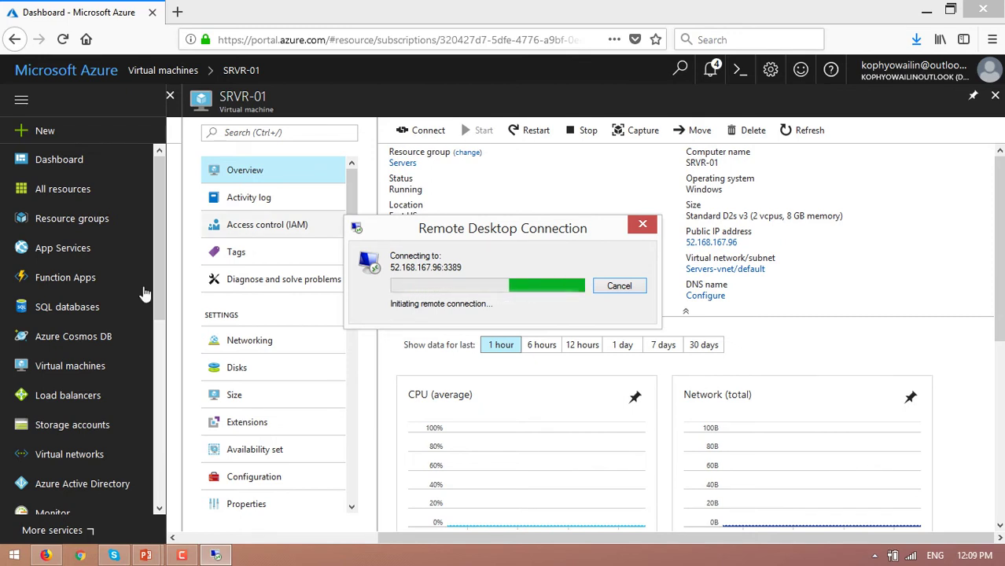
click(90, 368)
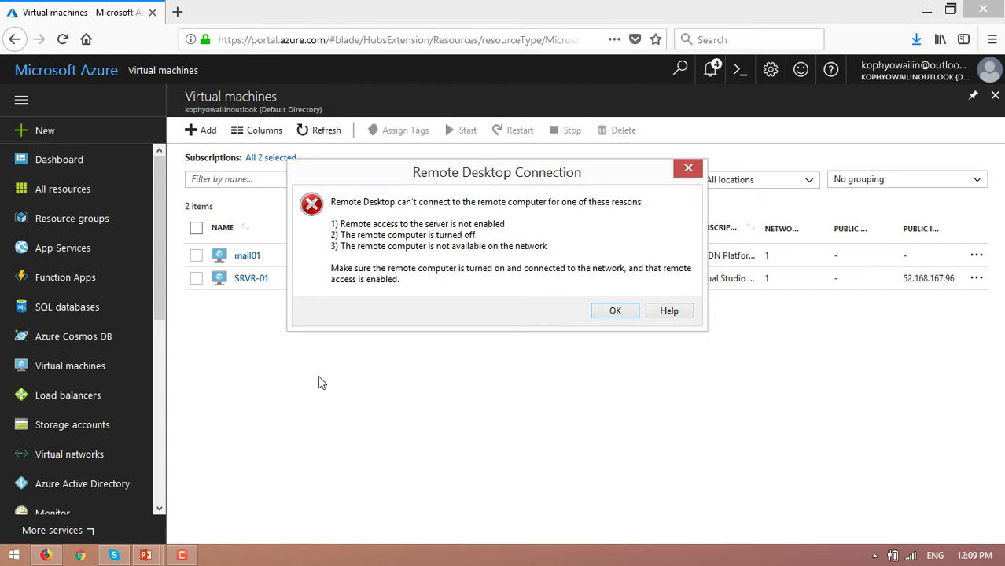
click(629, 312)
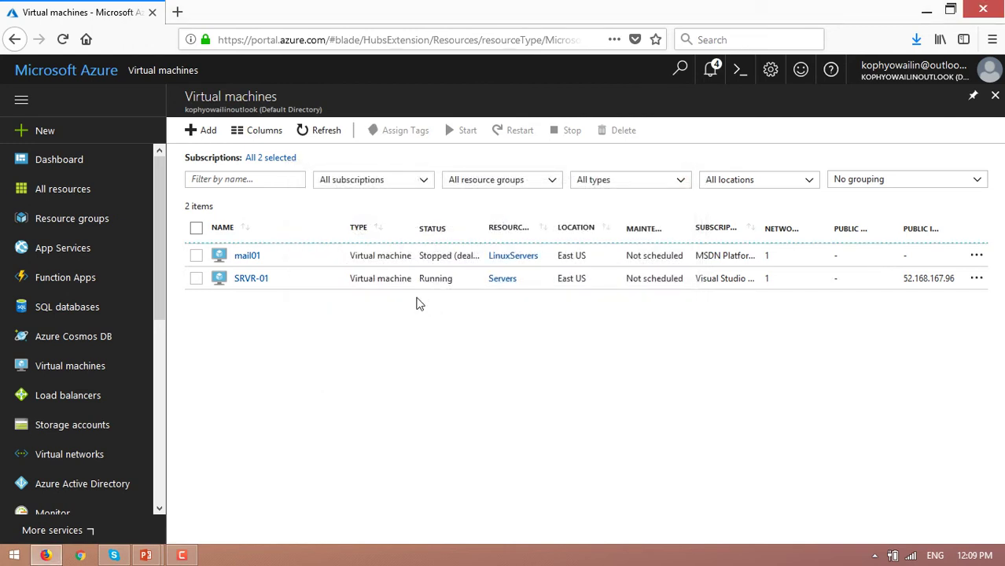
Reopen SRVR-01 and launch its RDP file with Remote Desktop Connection, connecting despite the unidentified publisher.
click(251, 280)
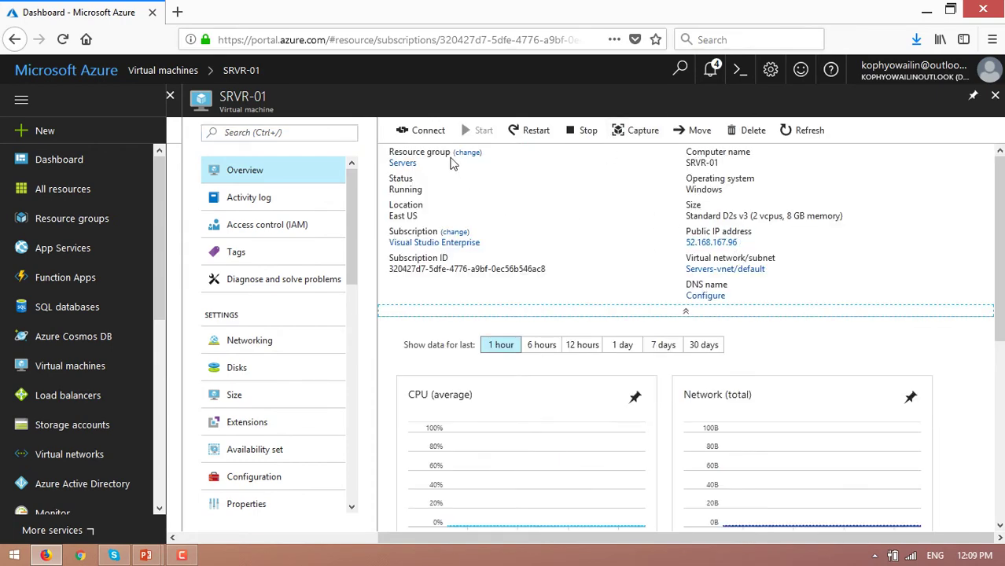
click(419, 131)
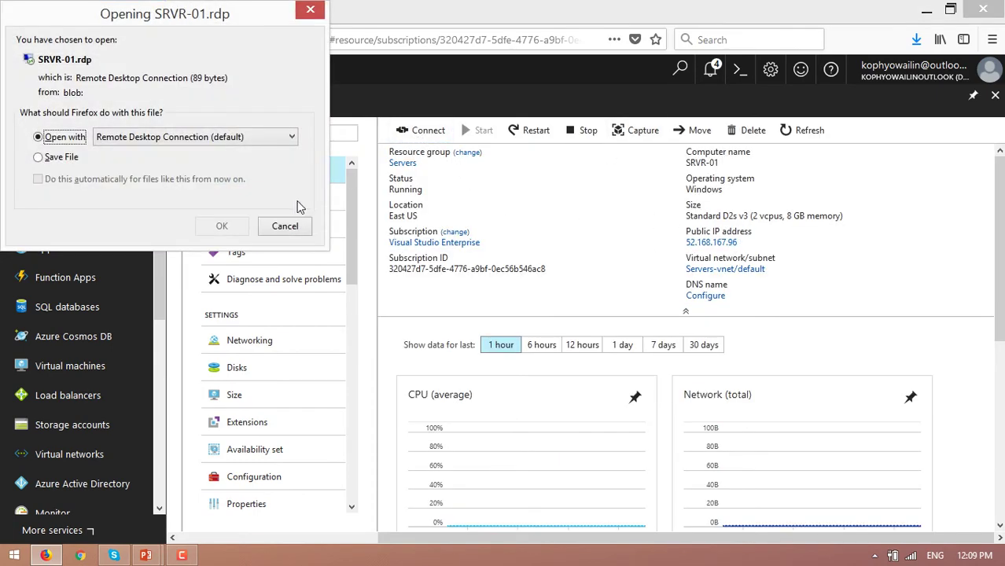
click(222, 227)
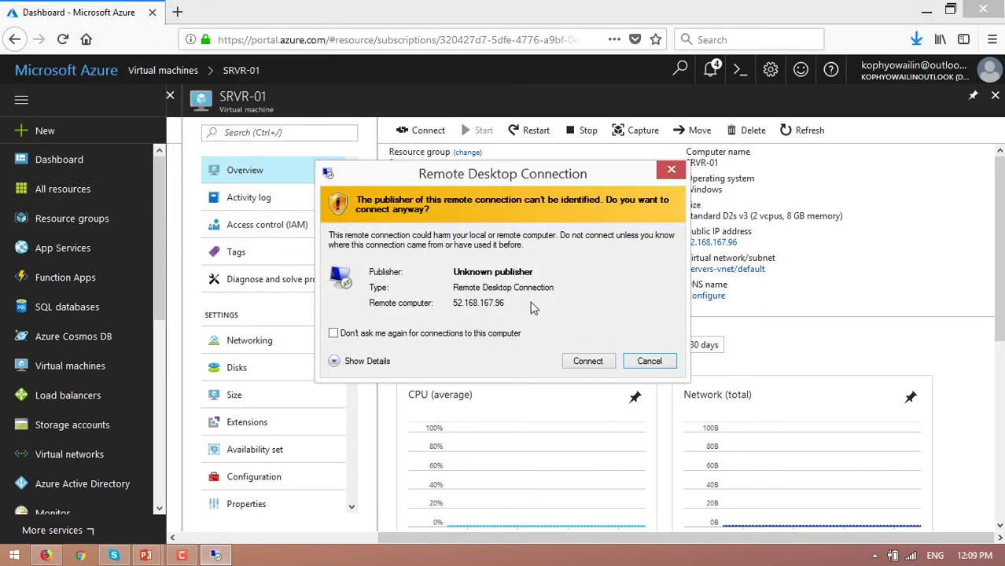
click(598, 361)
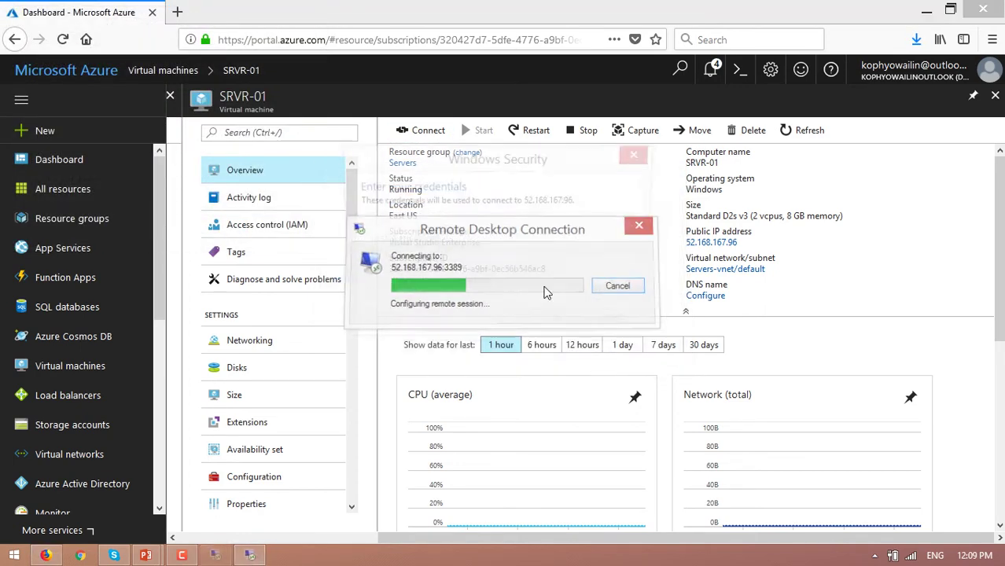
Enter the account password to sign in to the remote computer and accept its untrusted certificate.
click(497, 301)
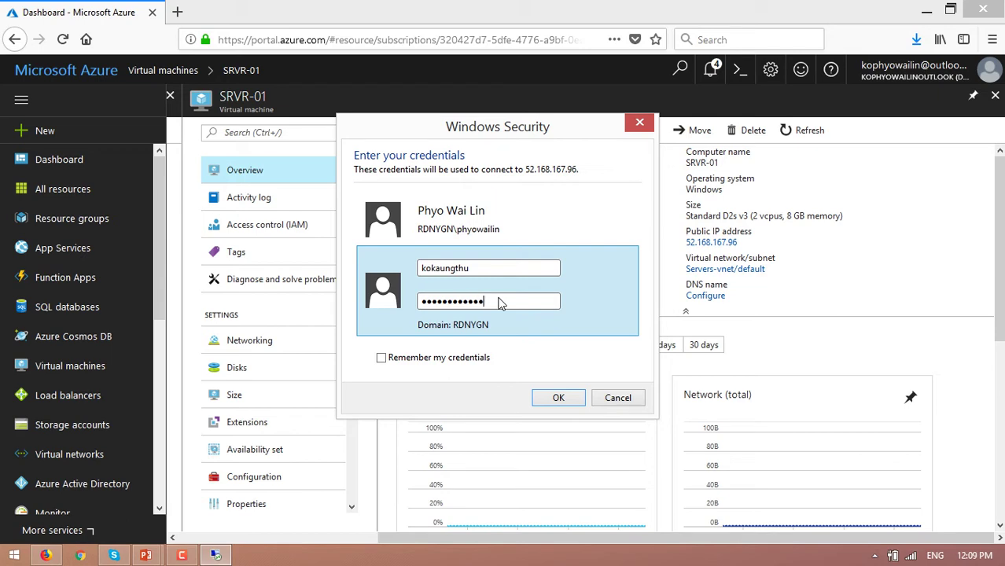
key(Return)
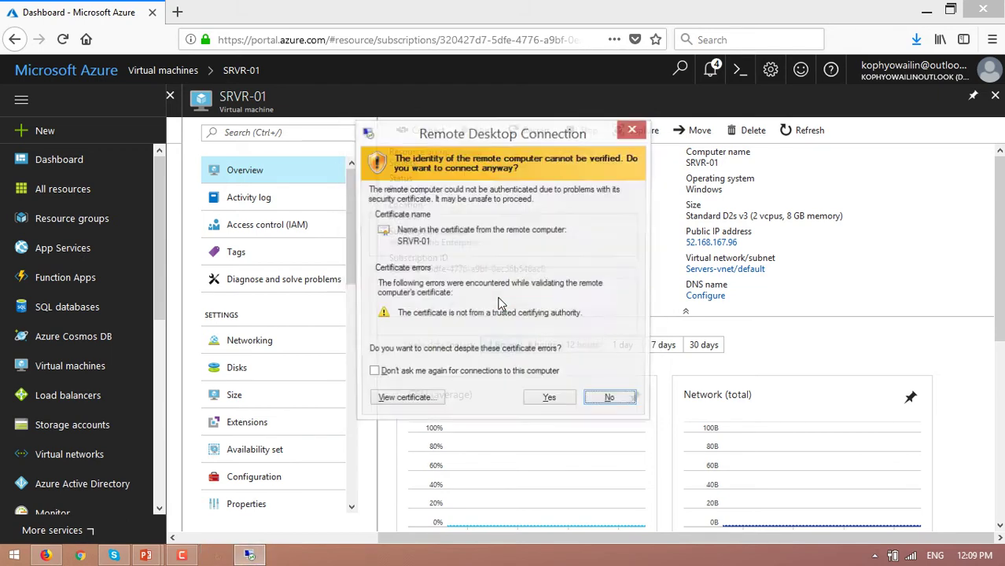
click(551, 401)
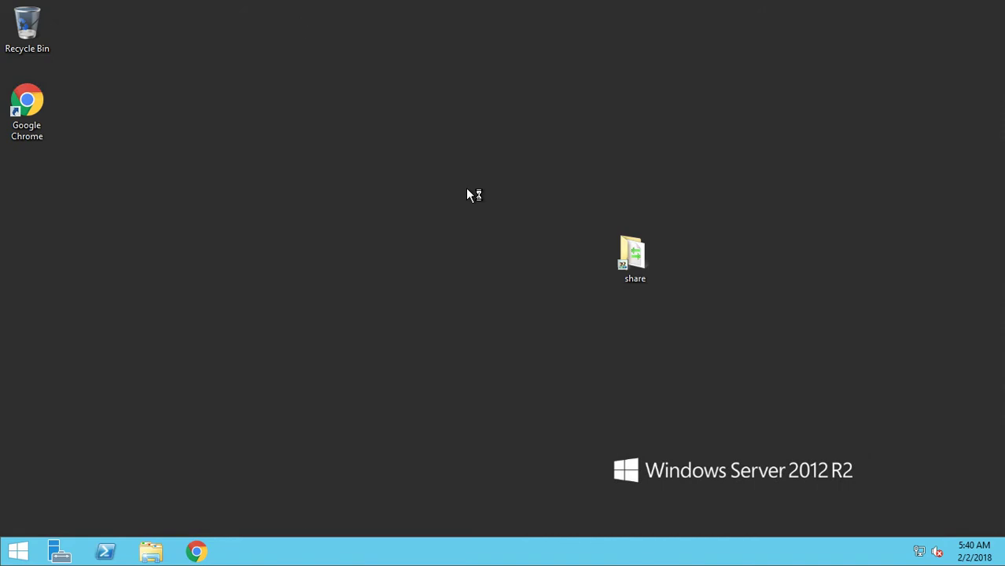
Shut down the remote server from within Windows by running "shutdown -s -t 0".
key(super+r)
text(shut)
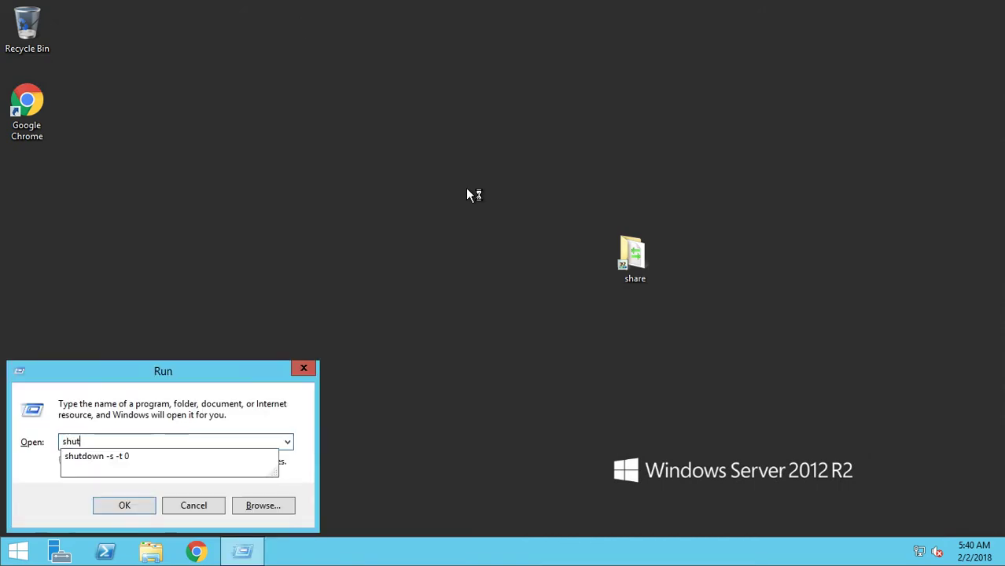
key(Down)
key(Return)
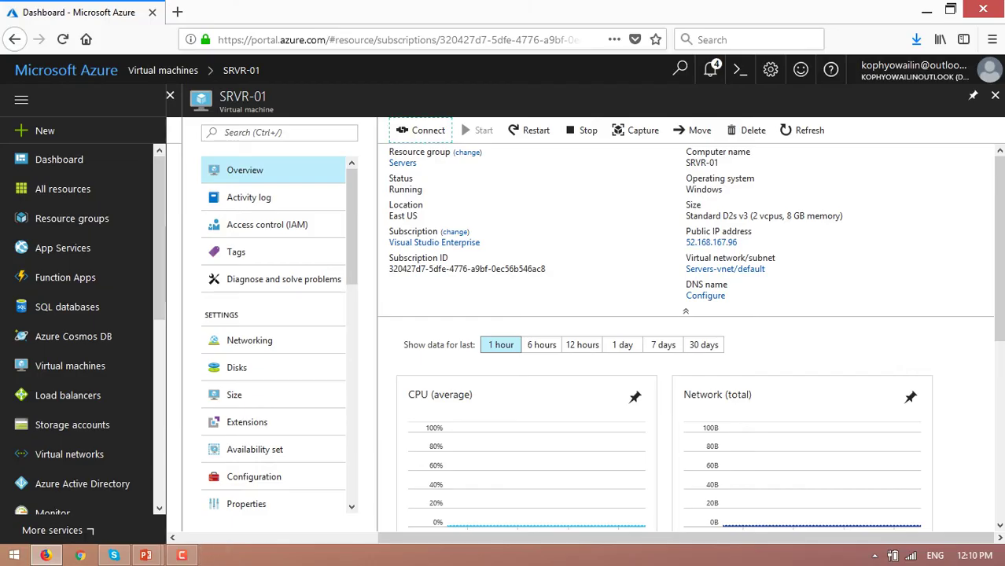
Switch to the running PowerPoint slide show and advance to the "Stopping a Virtual Machine" slide.
mouse_move(147, 557)
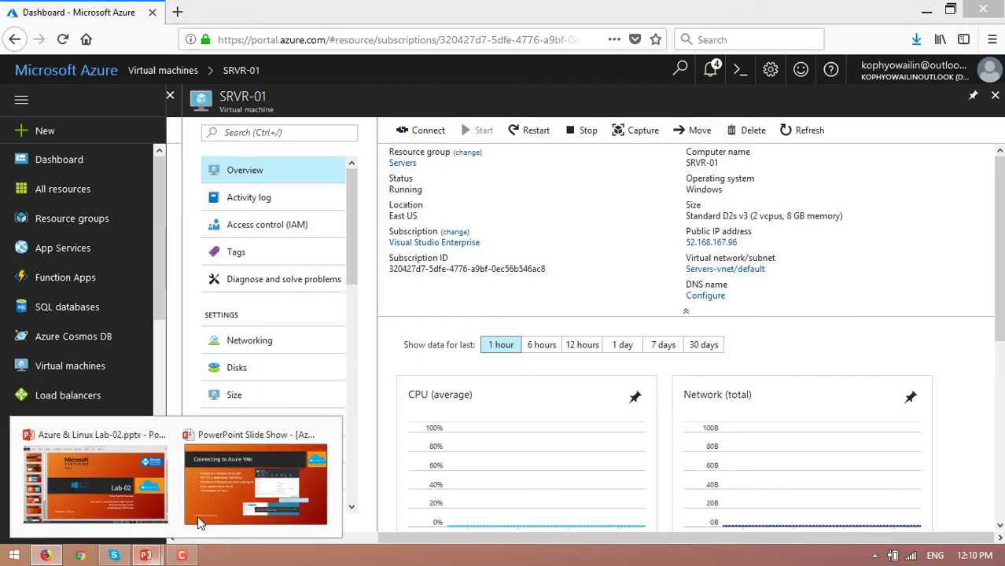
click(198, 519)
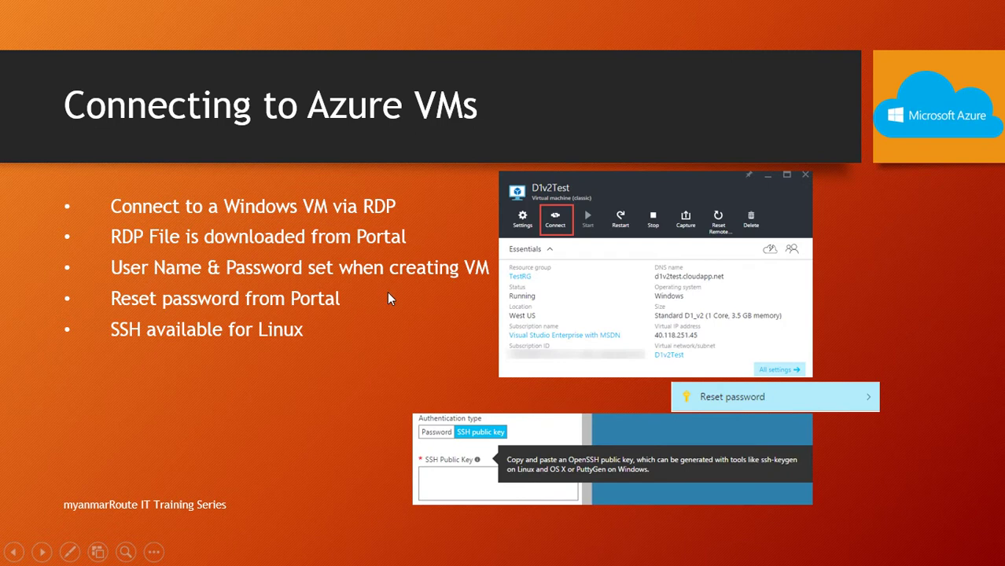
click(639, 444)
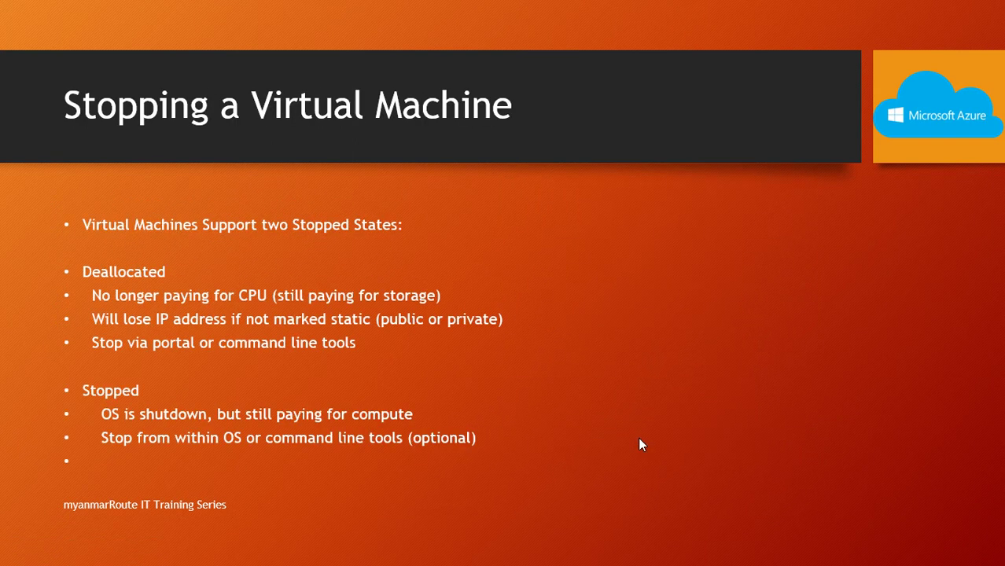